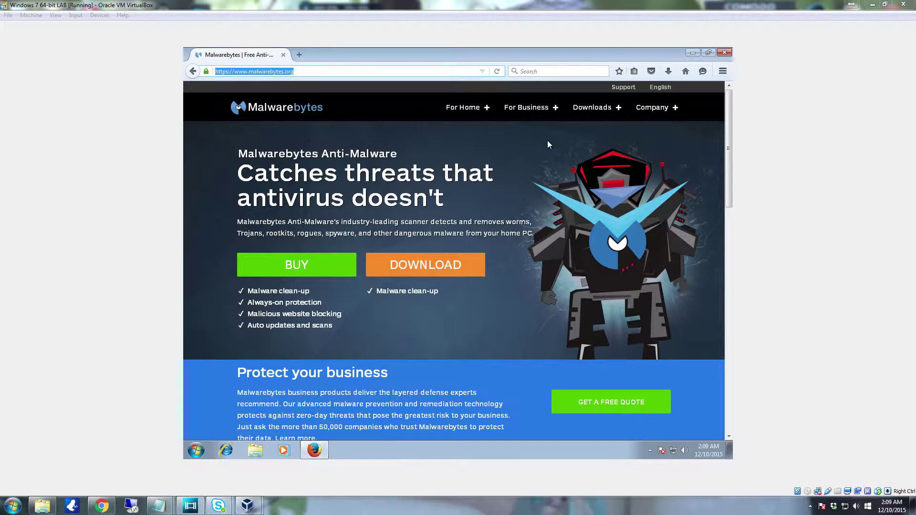
Step: From the site's Downloads menu, go to the Other Tools downloads page
{"action": "mouse_move", "coordinate": [605, 110]}
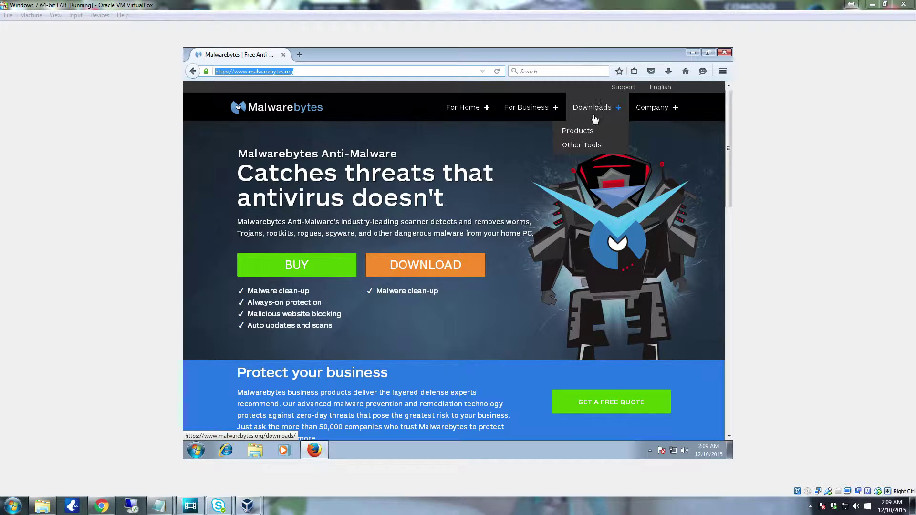
{"action": "left_click", "coordinate": [587, 148]}
Step: Load the Other Tools section and scroll down through the tools and business product lists
{"action": "left_click", "coordinate": [587, 148]}
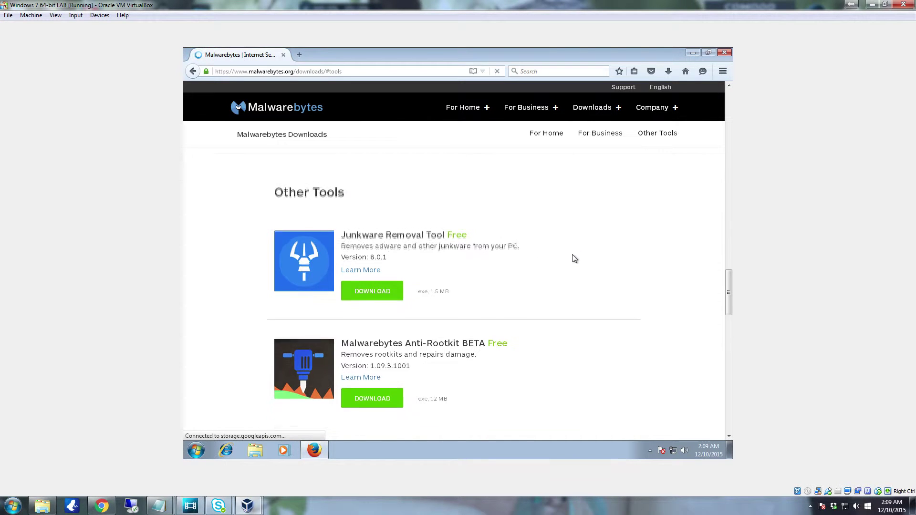
{"action": "scroll", "coordinate": [572, 254], "scroll_direction": "down", "scroll_amount": 4}
{"action": "scroll", "coordinate": [544, 239], "scroll_direction": "up", "scroll_amount": 1}
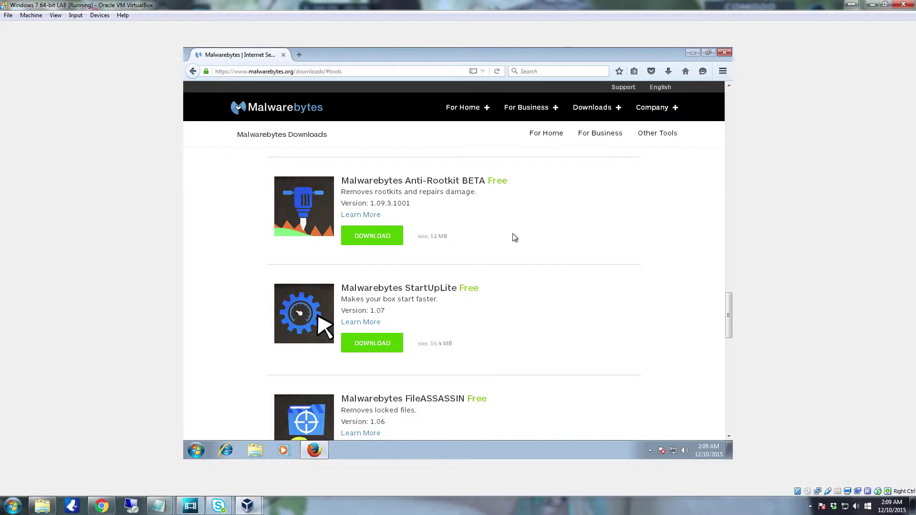
{"action": "scroll", "coordinate": [513, 234], "scroll_direction": "down", "scroll_amount": 3}
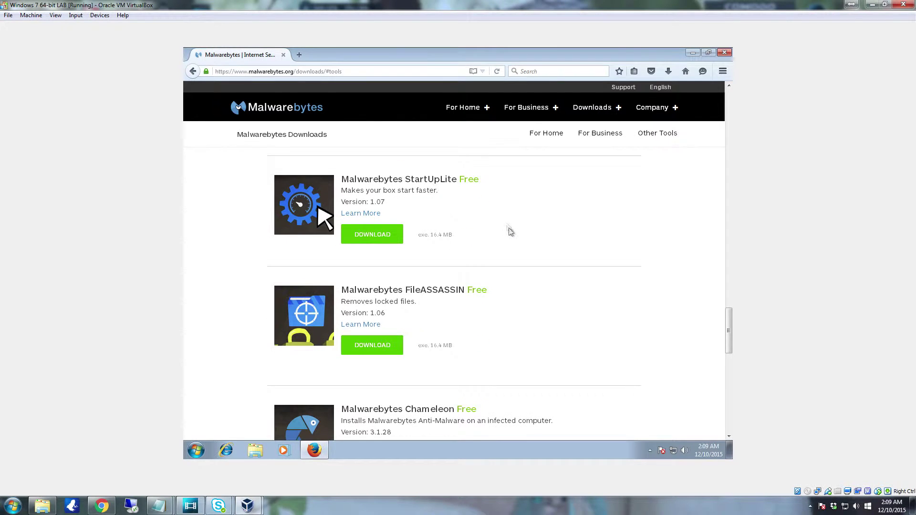
{"action": "scroll", "coordinate": [554, 211], "scroll_direction": "down", "scroll_amount": 3}
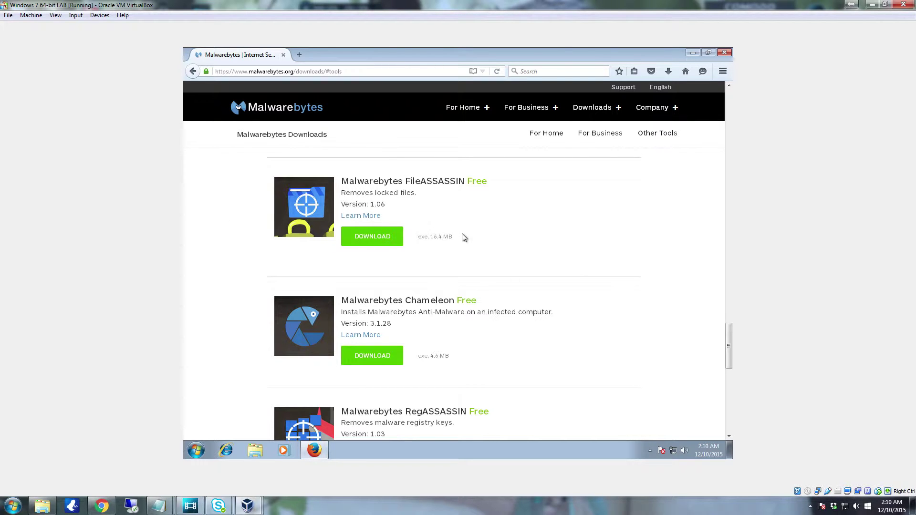
{"action": "scroll", "coordinate": [457, 246], "scroll_direction": "down", "scroll_amount": 3}
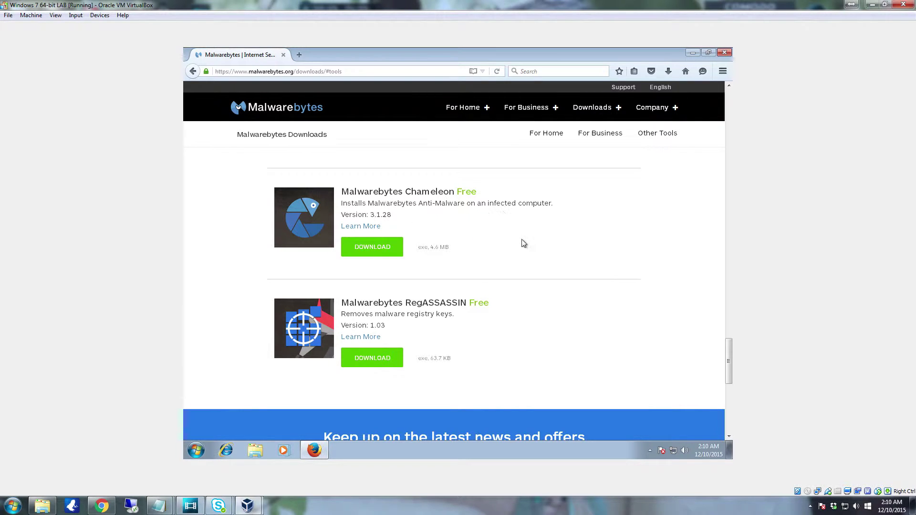
{"action": "scroll", "coordinate": [522, 240], "scroll_direction": "up", "scroll_amount": 3}
Step: Scroll back to the Other Tools heading listing Junkware Removal Tool 8.0.1 and Anti-Rootkit BETA
{"action": "scroll", "coordinate": [502, 234], "scroll_direction": "down", "scroll_amount": 3}
{"action": "scroll", "coordinate": [454, 334], "scroll_direction": "up", "scroll_amount": 15}
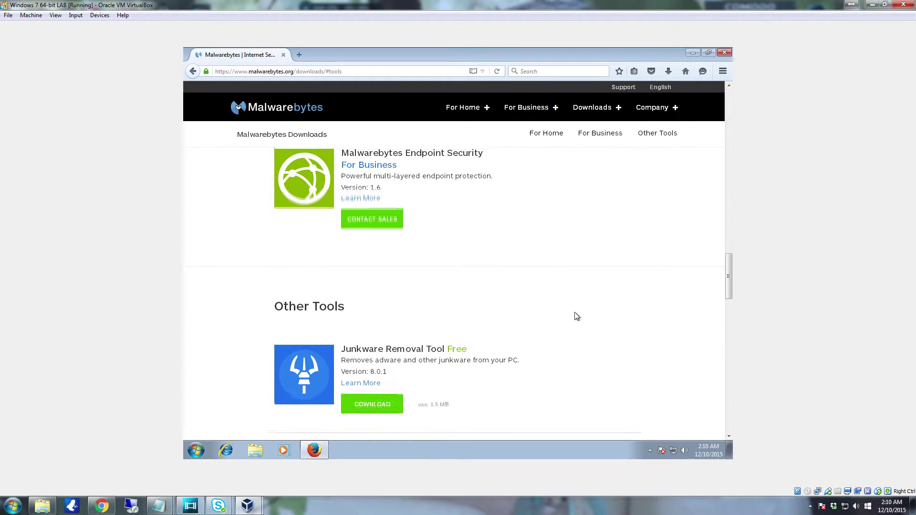
{"action": "scroll", "coordinate": [576, 316], "scroll_direction": "up", "scroll_amount": 5}
{"action": "scroll", "coordinate": [577, 316], "scroll_direction": "up", "scroll_amount": 7}
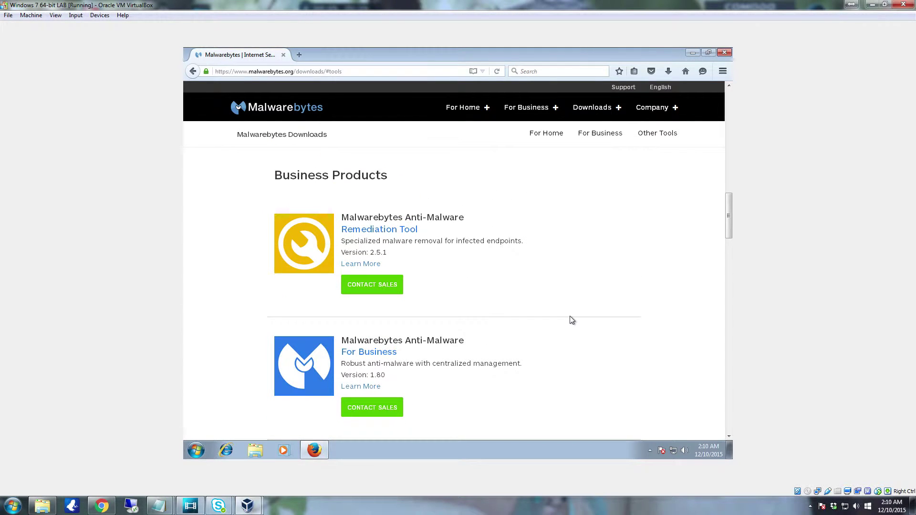
{"action": "scroll", "coordinate": [570, 316], "scroll_direction": "down", "scroll_amount": 8}
{"action": "scroll", "coordinate": [570, 316], "scroll_direction": "up", "scroll_amount": 3}
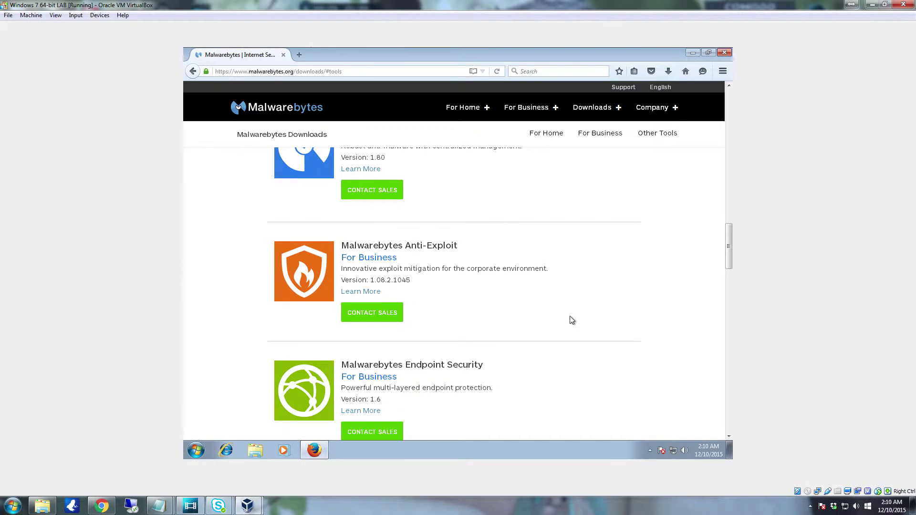
{"action": "scroll", "coordinate": [589, 188], "scroll_direction": "down", "scroll_amount": 10}
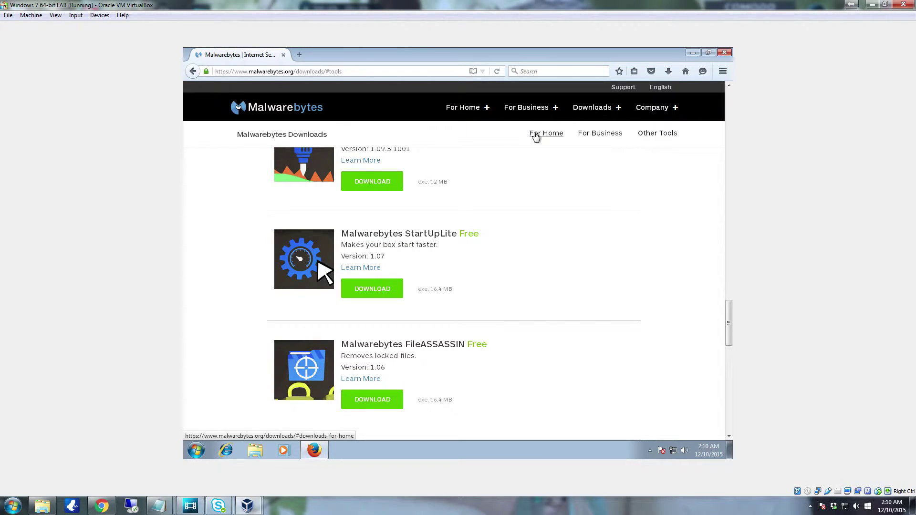
{"action": "scroll", "coordinate": [496, 227], "scroll_direction": "up", "scroll_amount": 5}
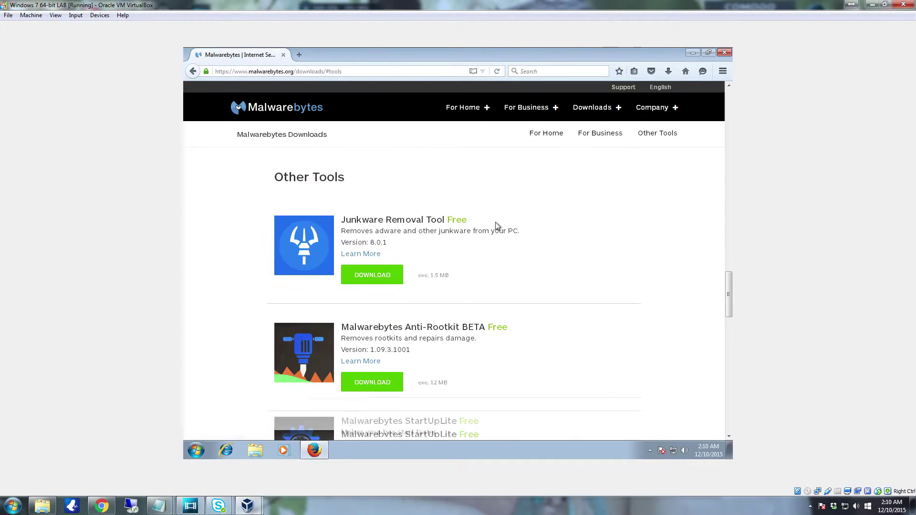
Step: From the For Home downloads, start downloading Malwarebytes Anti-Exploit Free 1.08.1.1045
{"action": "left_click", "coordinate": [545, 139]}
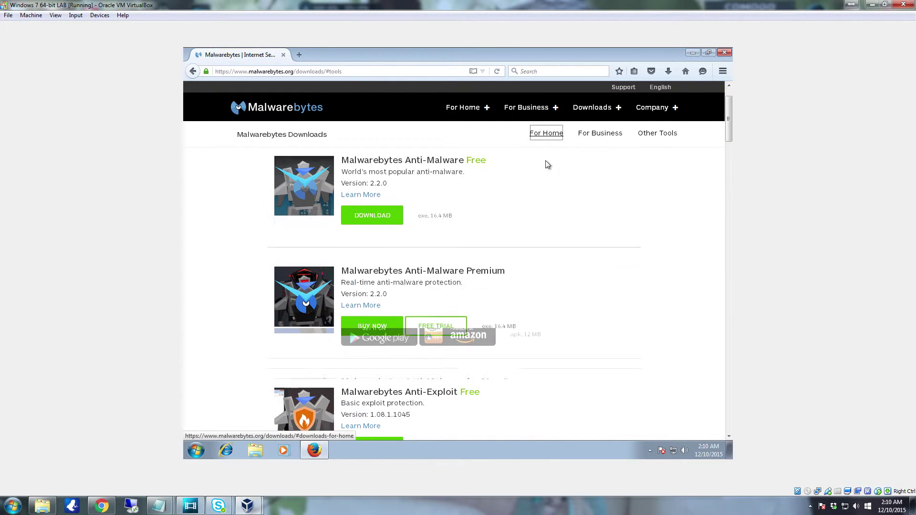
{"action": "scroll", "coordinate": [536, 253], "scroll_direction": "down", "scroll_amount": 8}
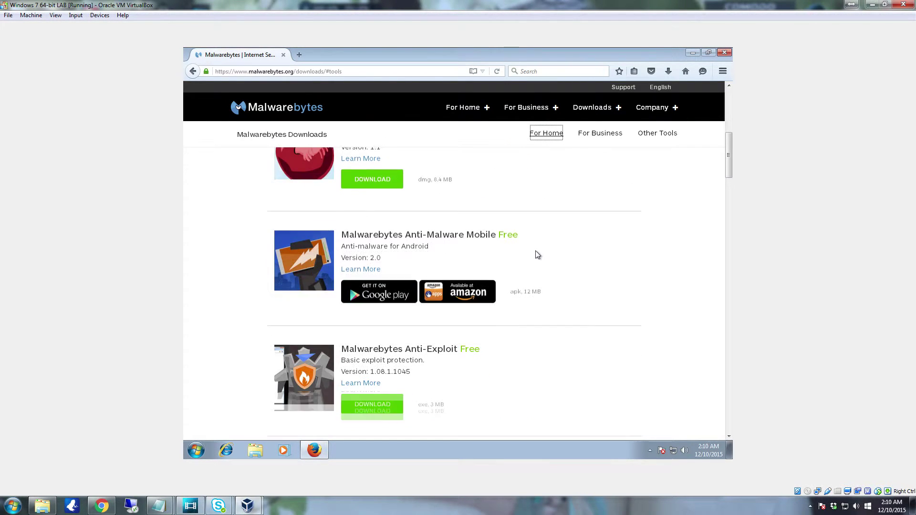
{"action": "scroll", "coordinate": [536, 255], "scroll_direction": "up", "scroll_amount": 2}
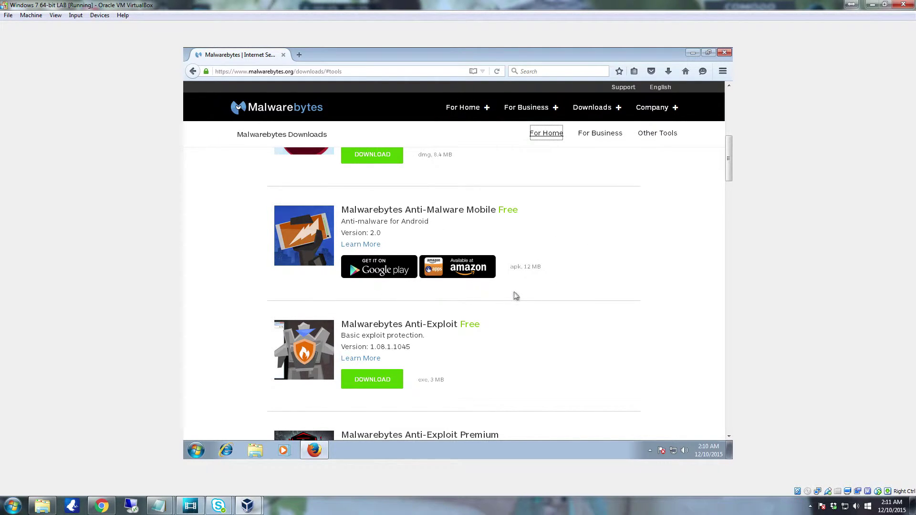
{"action": "scroll", "coordinate": [515, 296], "scroll_direction": "down", "scroll_amount": 2}
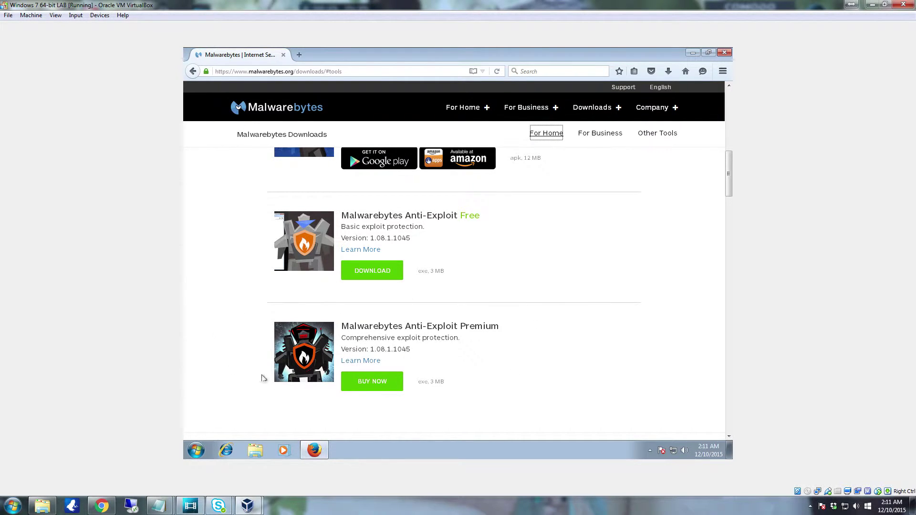
{"action": "scroll", "coordinate": [485, 363], "scroll_direction": "down", "scroll_amount": 4}
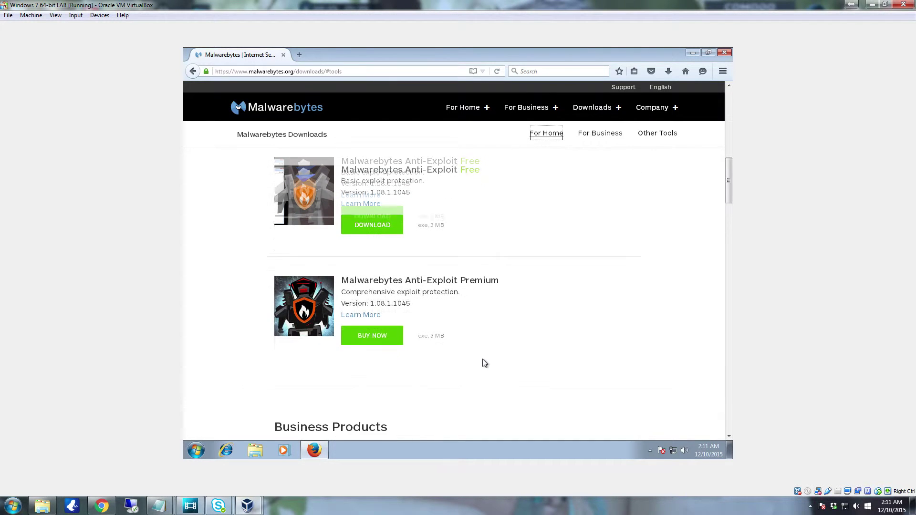
{"action": "scroll", "coordinate": [484, 363], "scroll_direction": "up", "scroll_amount": 8}
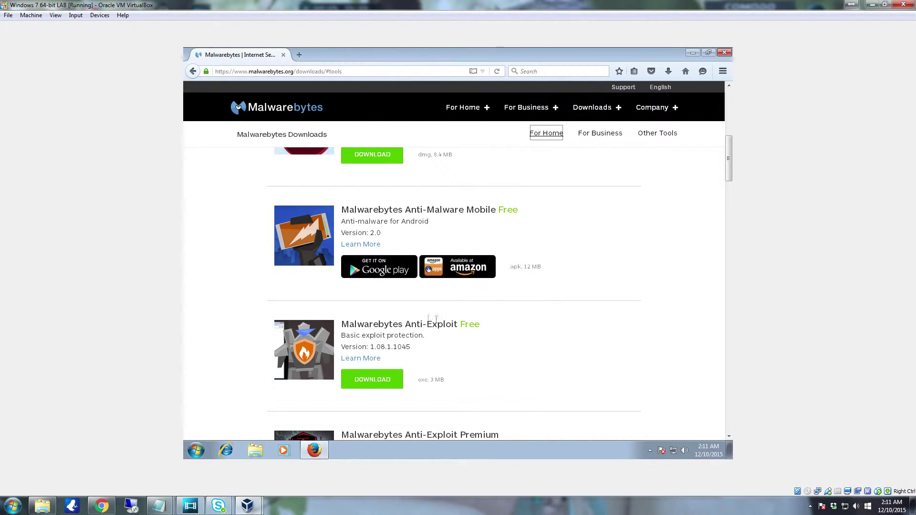
{"action": "left_click", "coordinate": [373, 380]}
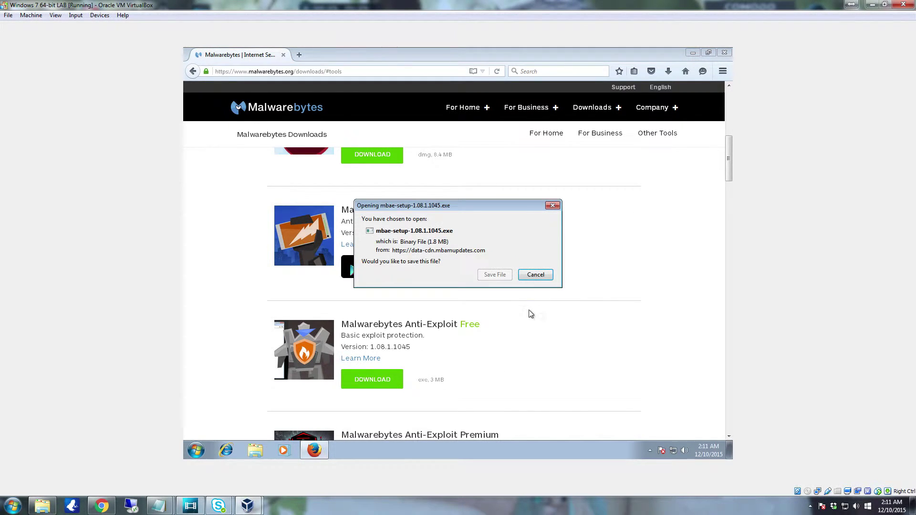
Step: Save mbae-setup-1.08.1.1045.exe and show Firefox's downloads list
{"action": "left_click", "coordinate": [504, 274]}
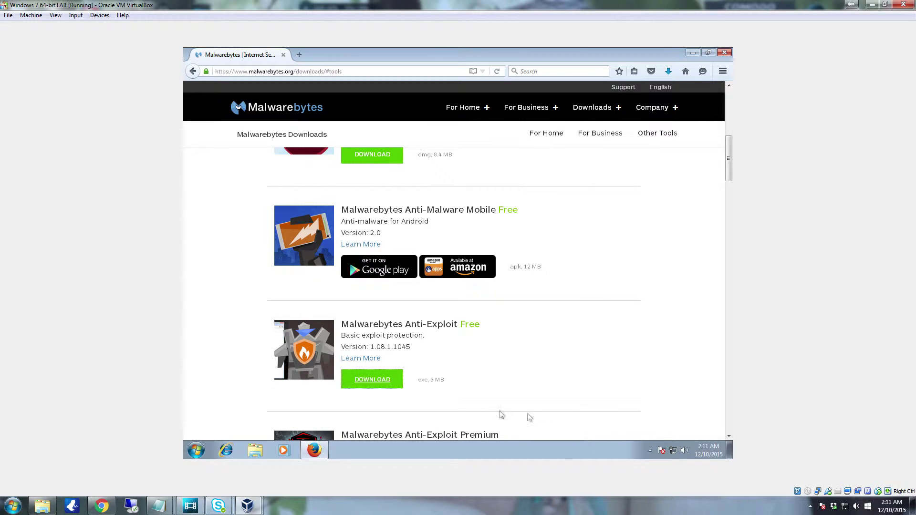
{"action": "left_click", "coordinate": [668, 71]}
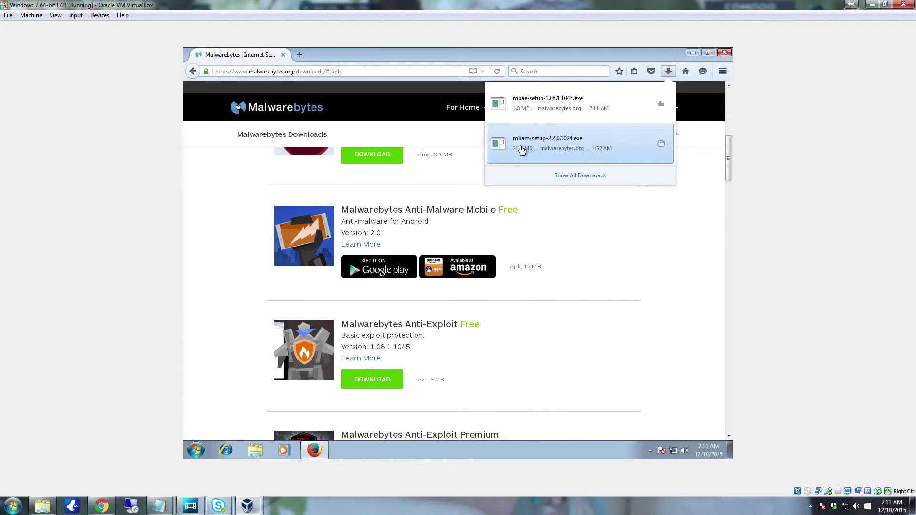
Step: Run the downloaded mbae-setup installer, approving the security warning and the UAC prompt
{"action": "left_click", "coordinate": [536, 115]}
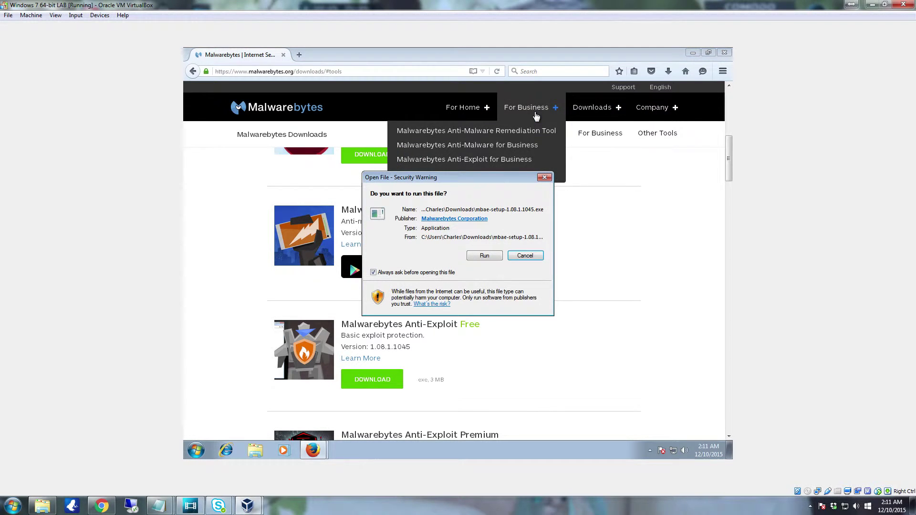
{"action": "left_click", "coordinate": [487, 257]}
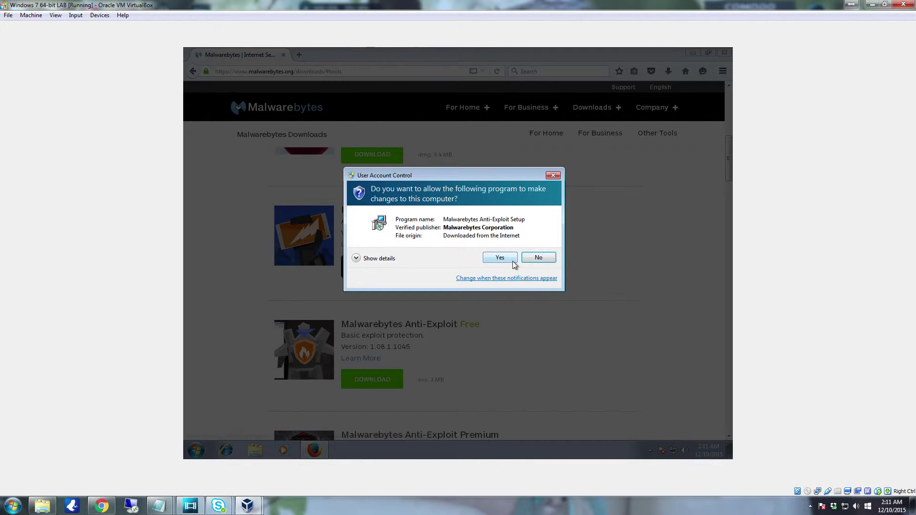
{"action": "left_click", "coordinate": [500, 257]}
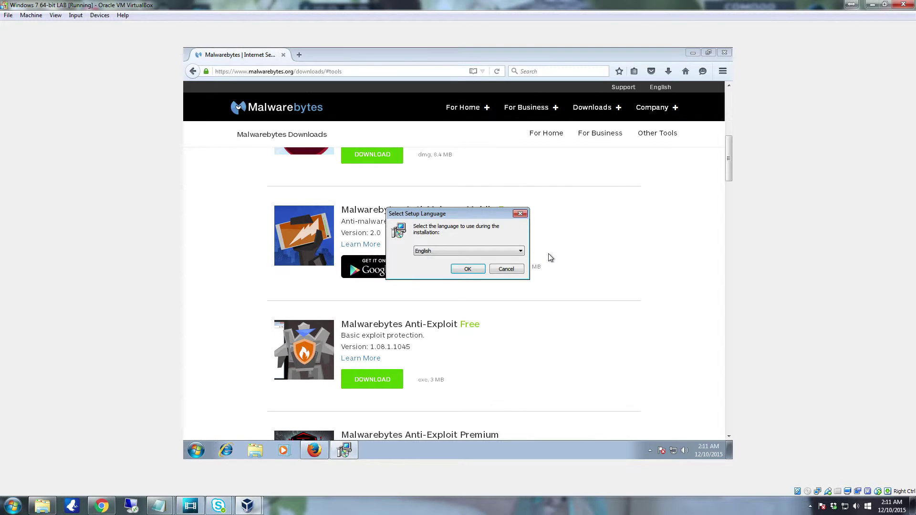
{"action": "left_click", "coordinate": [724, 53]}
Step: Close Firefox, choose English as the setup language, and accept the license agreement
{"action": "left_click", "coordinate": [724, 53]}
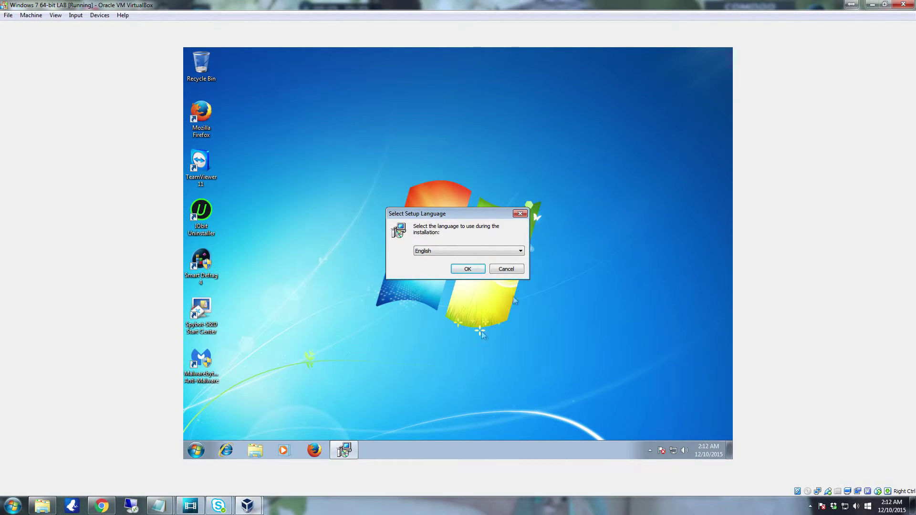
{"action": "left_click", "coordinate": [468, 268]}
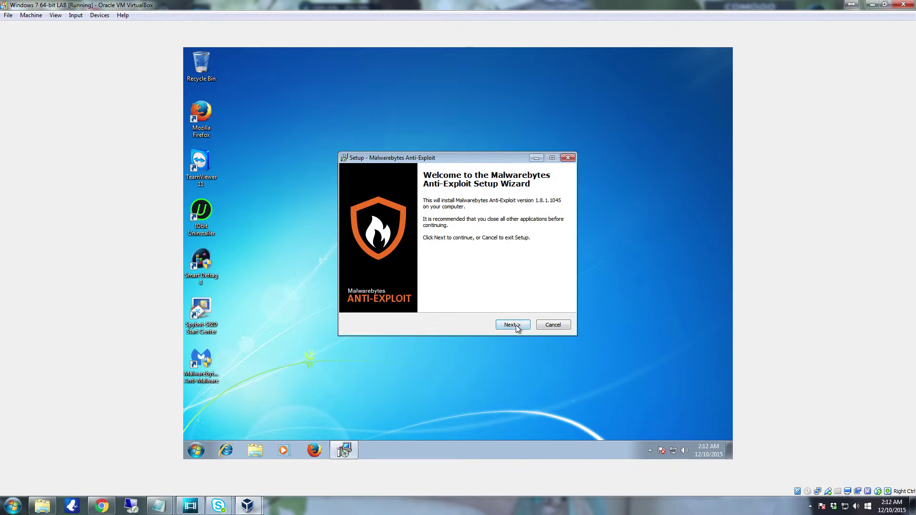
{"action": "left_click", "coordinate": [516, 325]}
{"action": "left_click", "coordinate": [385, 295]}
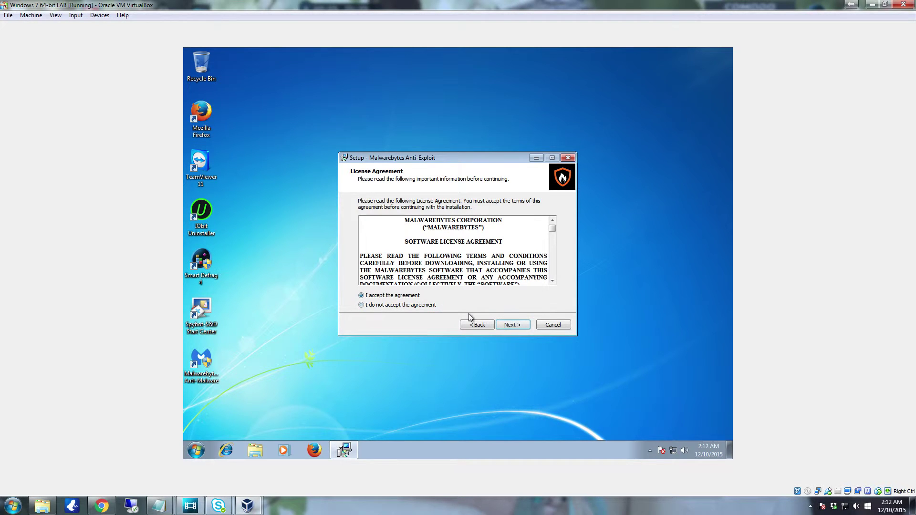
{"action": "left_click", "coordinate": [511, 326]}
Step: Keep the default install and Start Menu folders, skip the Premium trial, and complete installation
{"action": "left_click", "coordinate": [511, 325]}
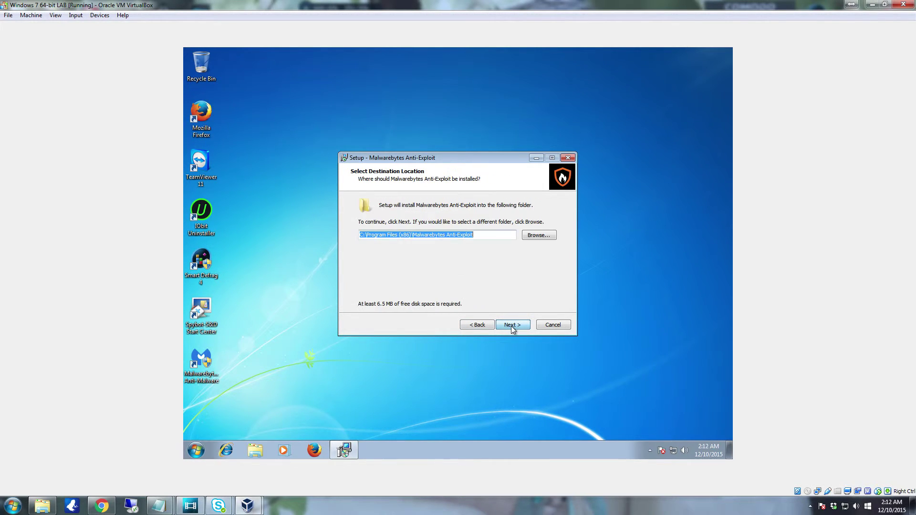
{"action": "left_click", "coordinate": [511, 326]}
{"action": "left_click", "coordinate": [511, 326]}
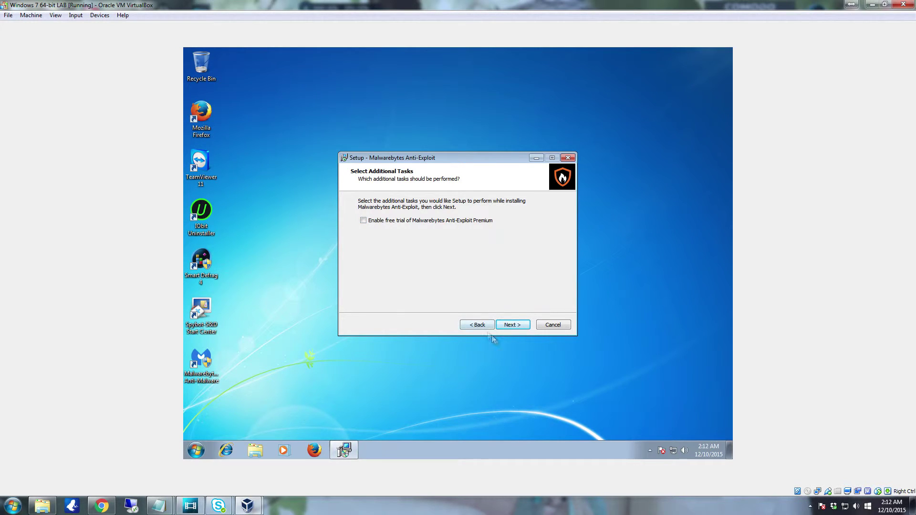
{"action": "left_click", "coordinate": [516, 325]}
{"action": "left_click", "coordinate": [515, 325]}
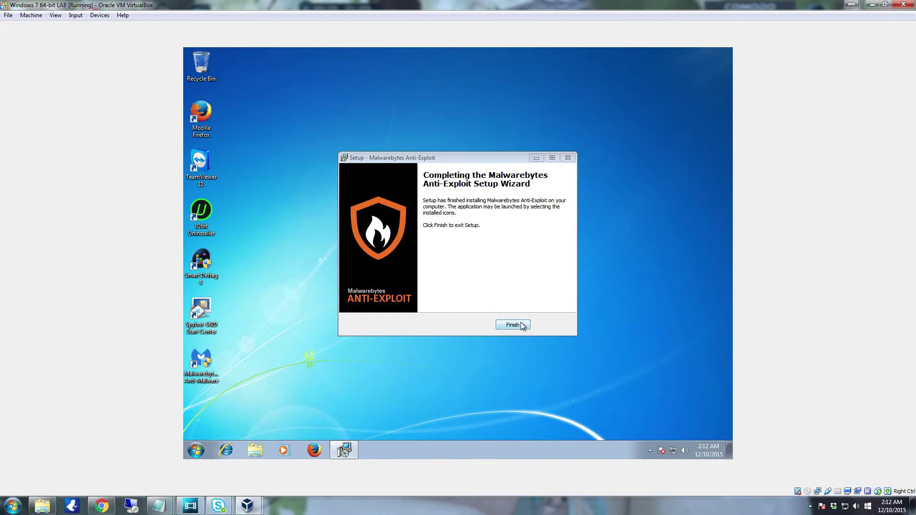
{"action": "left_click", "coordinate": [520, 325]}
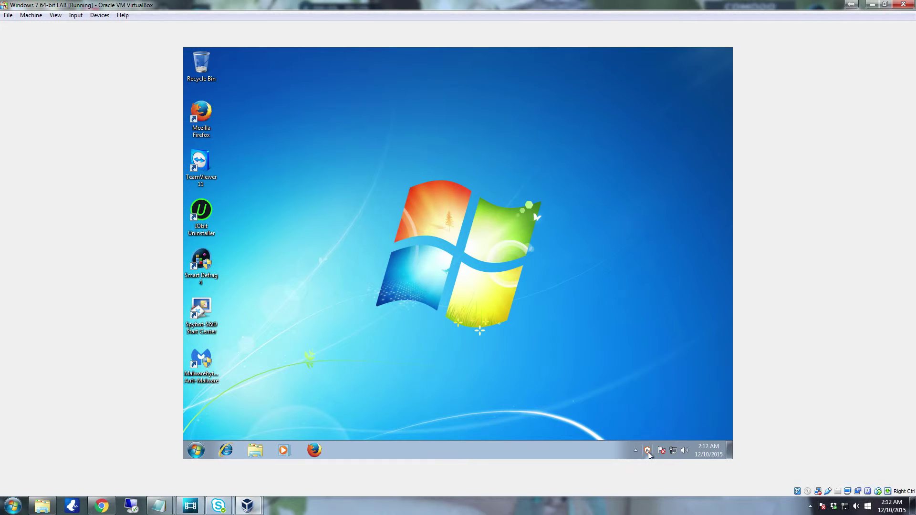
Step: View the Anti-Exploit tray icon's menu, then dismiss it
{"action": "right_click", "coordinate": [647, 450]}
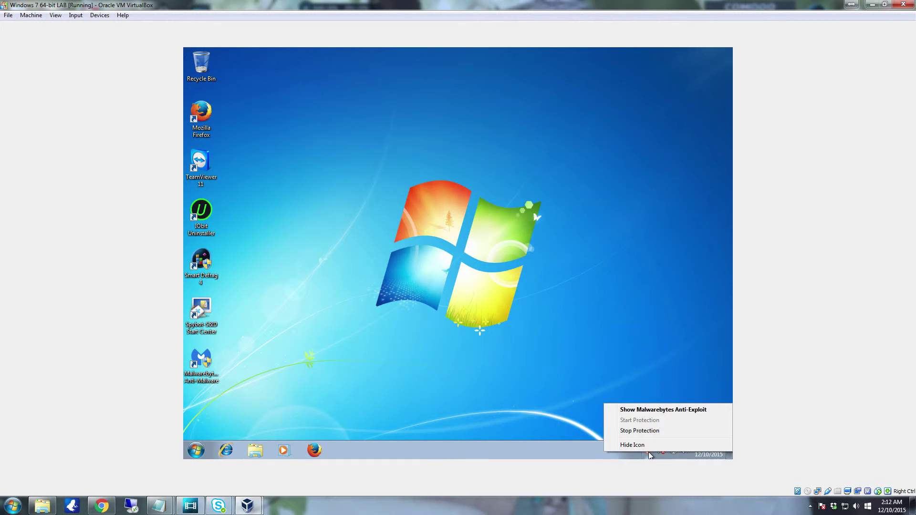
{"action": "left_click", "coordinate": [436, 335]}
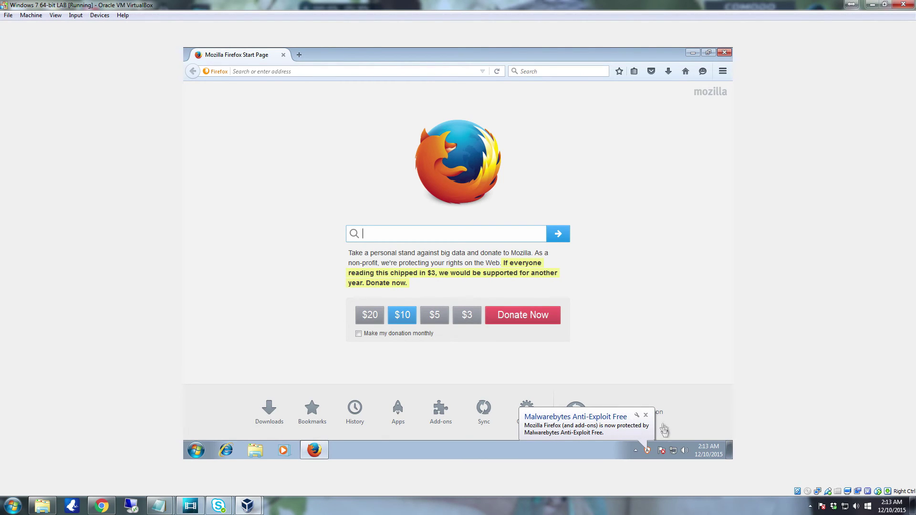
Step: Dismiss the Anti-Exploit protection notice and close Firefox
{"action": "left_click", "coordinate": [647, 415]}
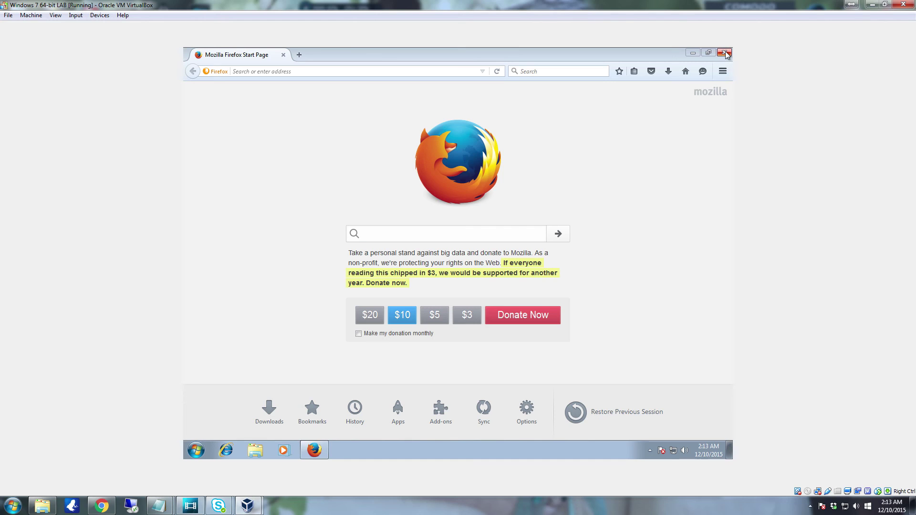
{"action": "left_click", "coordinate": [725, 52]}
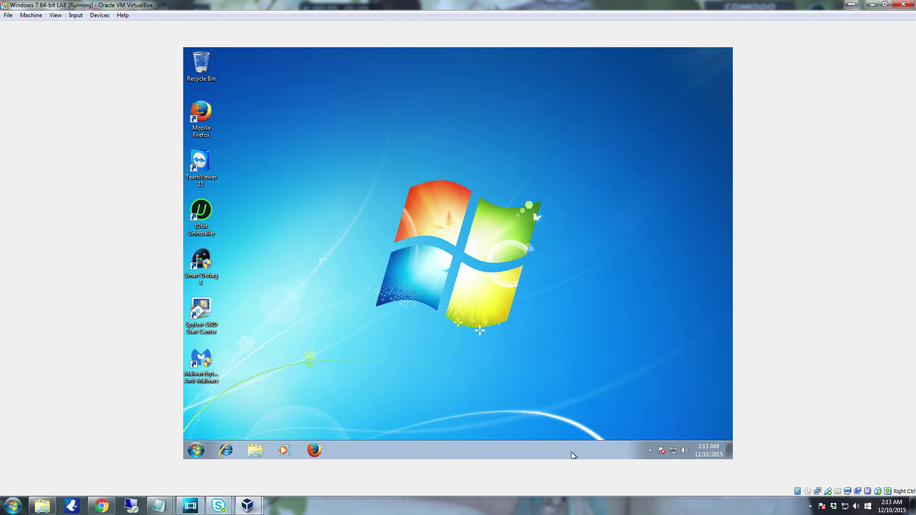